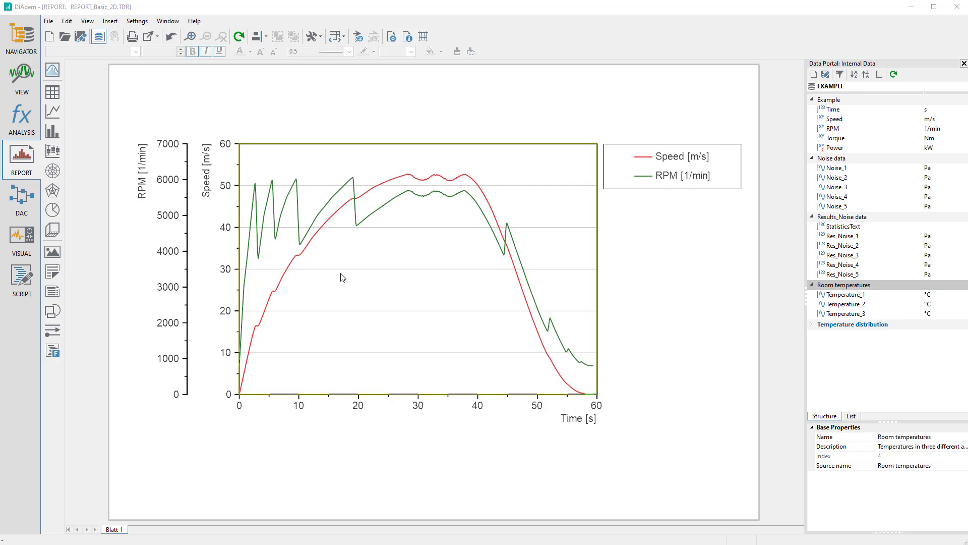
Set the 2D axis system's display to Grid and preview the change
{"action": "double_click", "coordinate": [357, 286]}
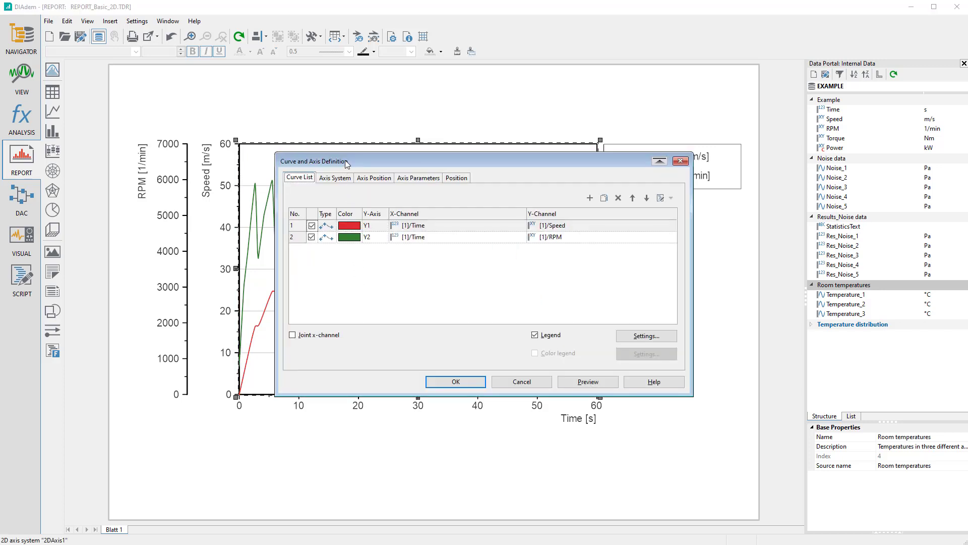
{"action": "left_click_drag", "start_coordinate": [345, 159], "coordinate": [617, 301]}
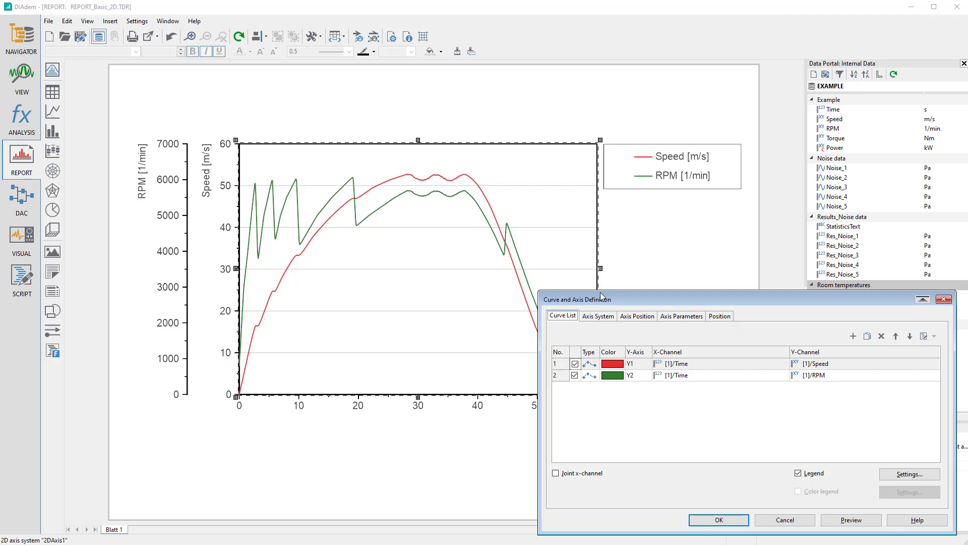
{"action": "left_click", "coordinate": [598, 314]}
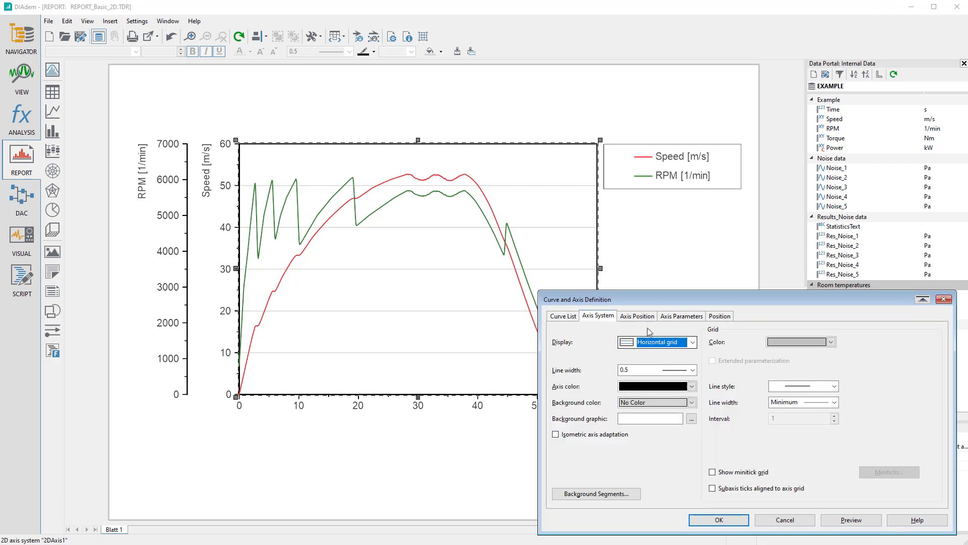
{"action": "left_click", "coordinate": [694, 343]}
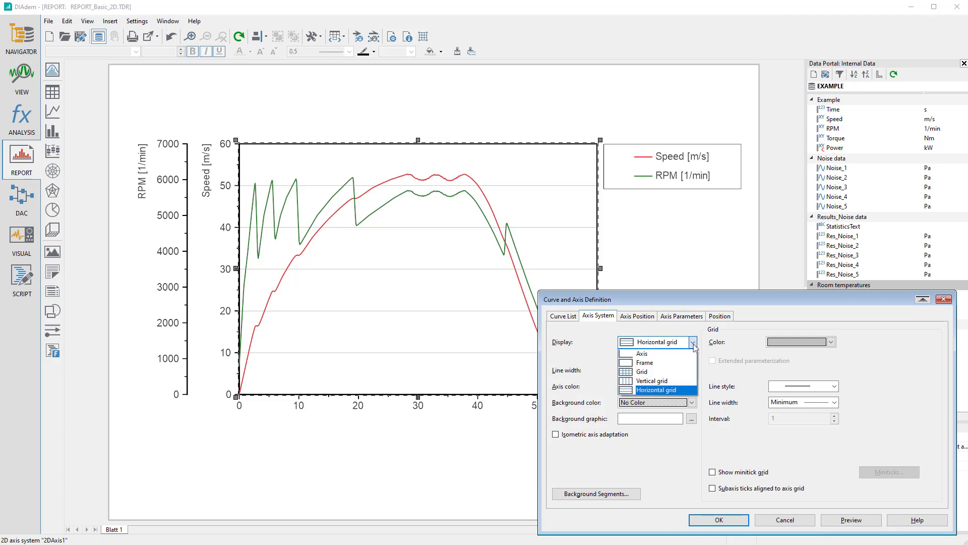
{"action": "left_click", "coordinate": [645, 371]}
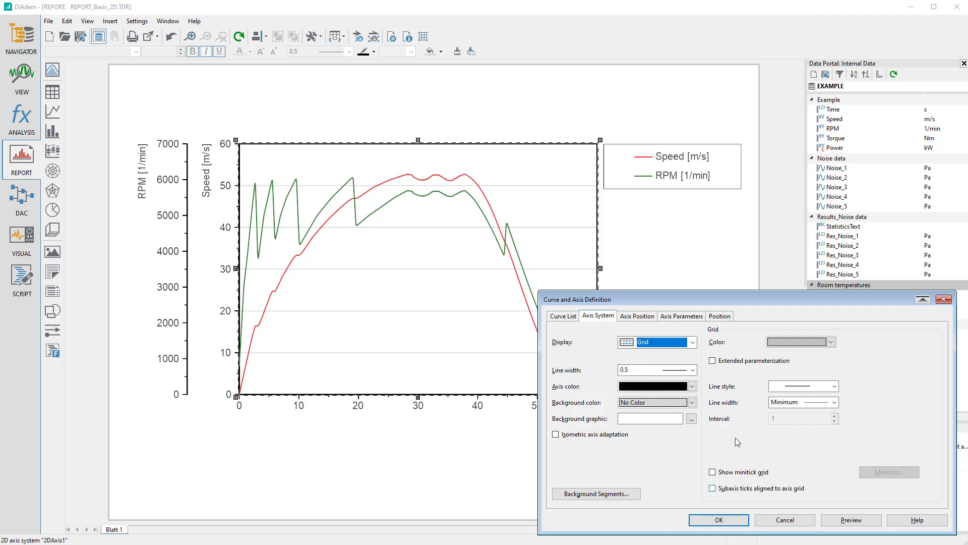
{"action": "left_click", "coordinate": [851, 520]}
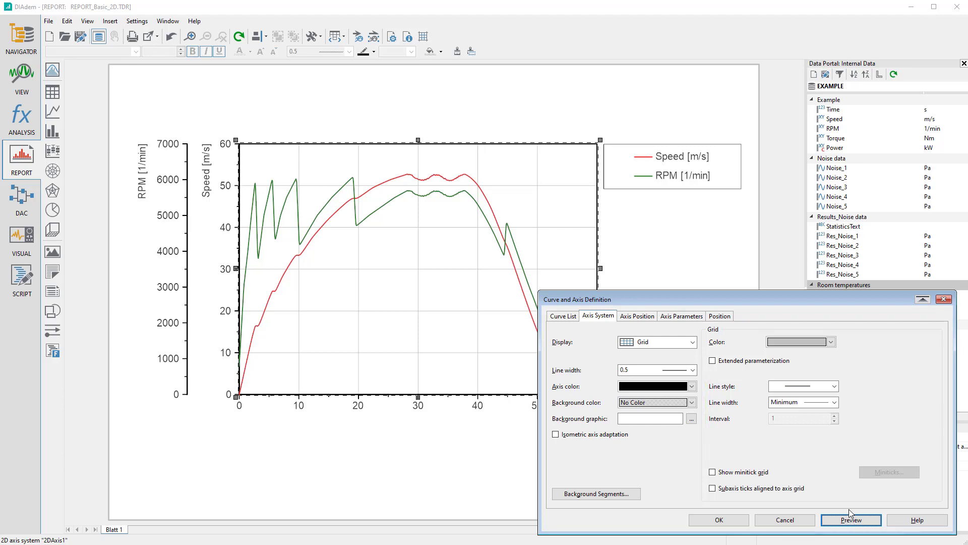
Show the minitick grid and align the subaxis ticks to the axis grid, previewing each change
{"action": "left_click", "coordinate": [712, 473]}
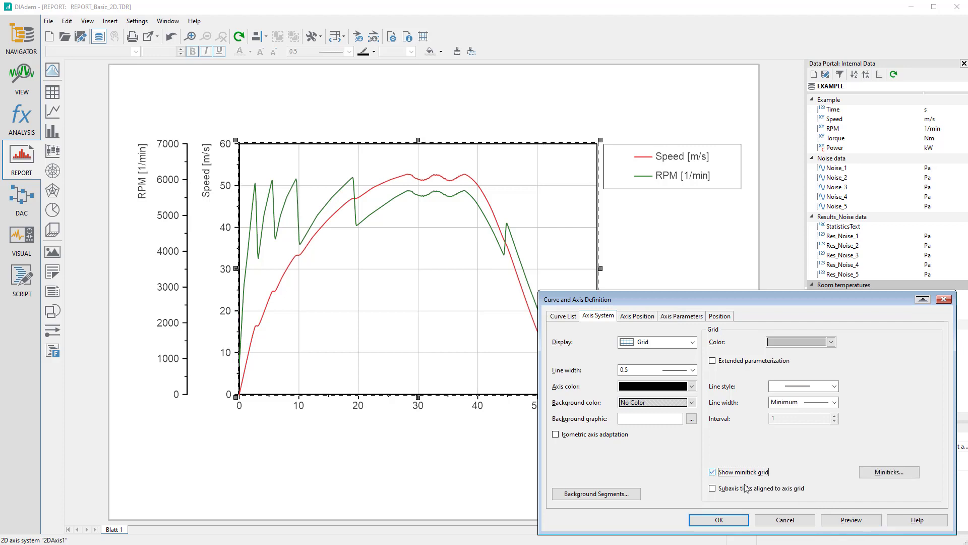
{"action": "left_click", "coordinate": [840, 521]}
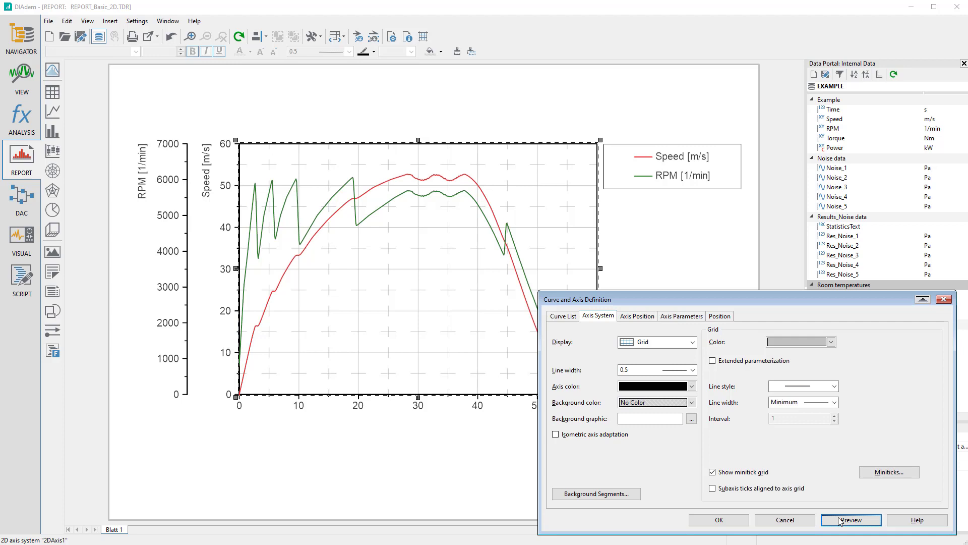
{"action": "left_click", "coordinate": [712, 488]}
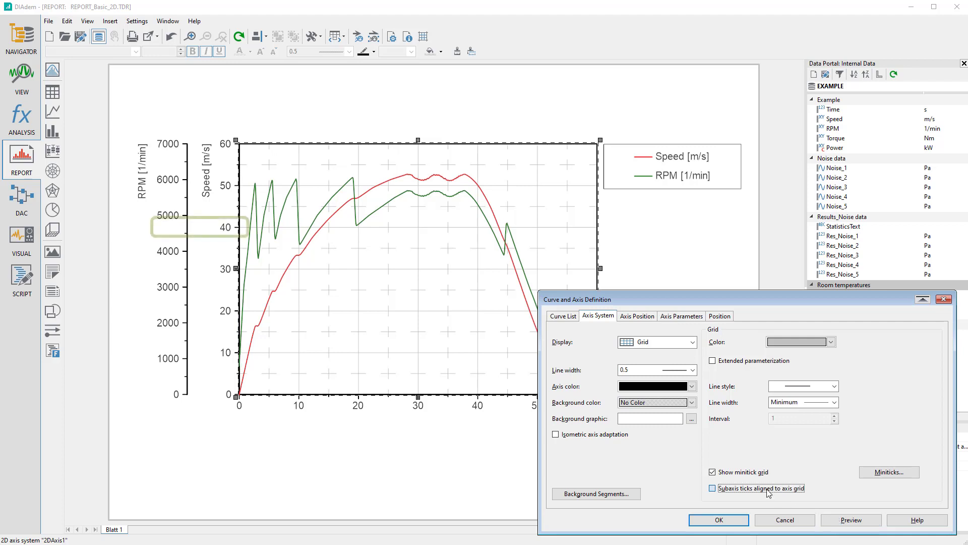
{"action": "left_click", "coordinate": [851, 521]}
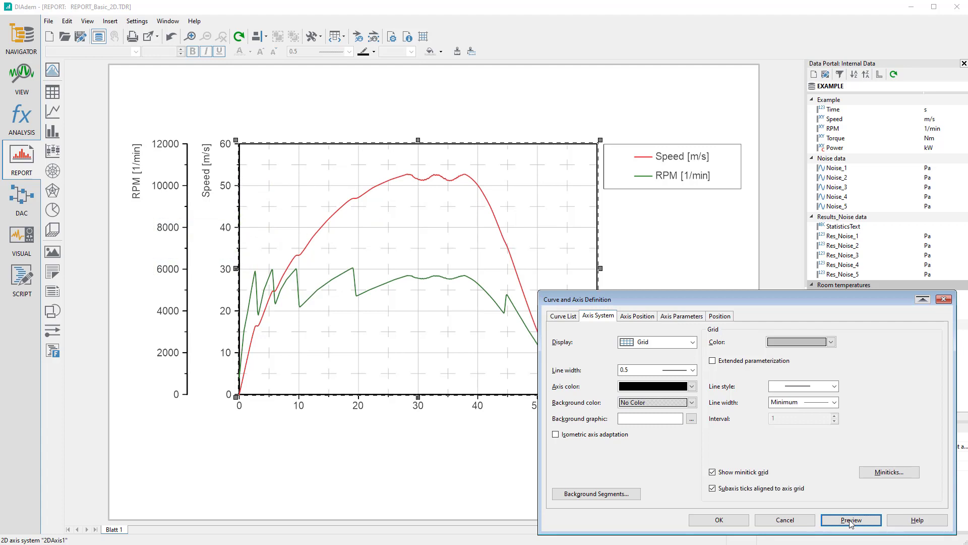
Review the axis positions, the X-axis scaling types and modes, and the worksheet position settings, and accept the axis system definition
{"action": "left_click", "coordinate": [634, 316]}
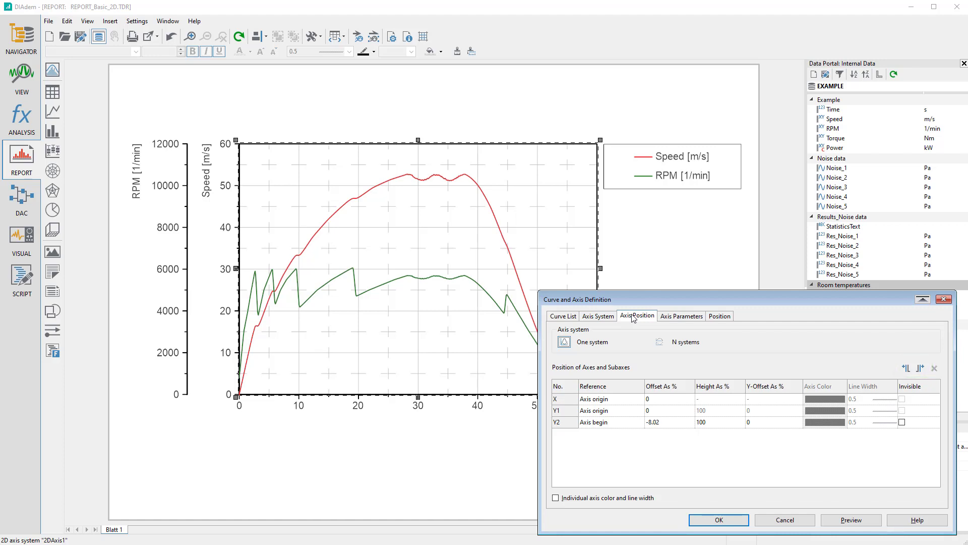
{"action": "left_click", "coordinate": [684, 317]}
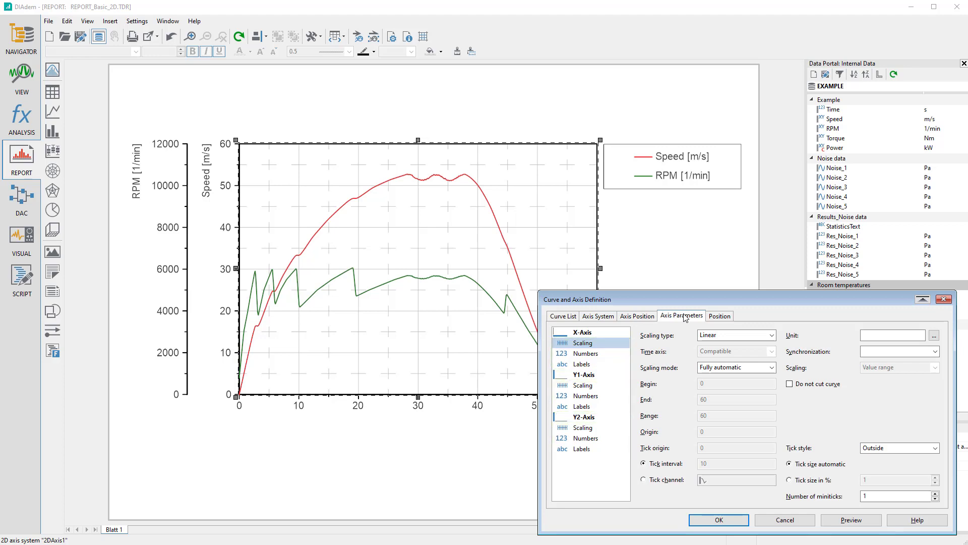
{"action": "left_click", "coordinate": [772, 335]}
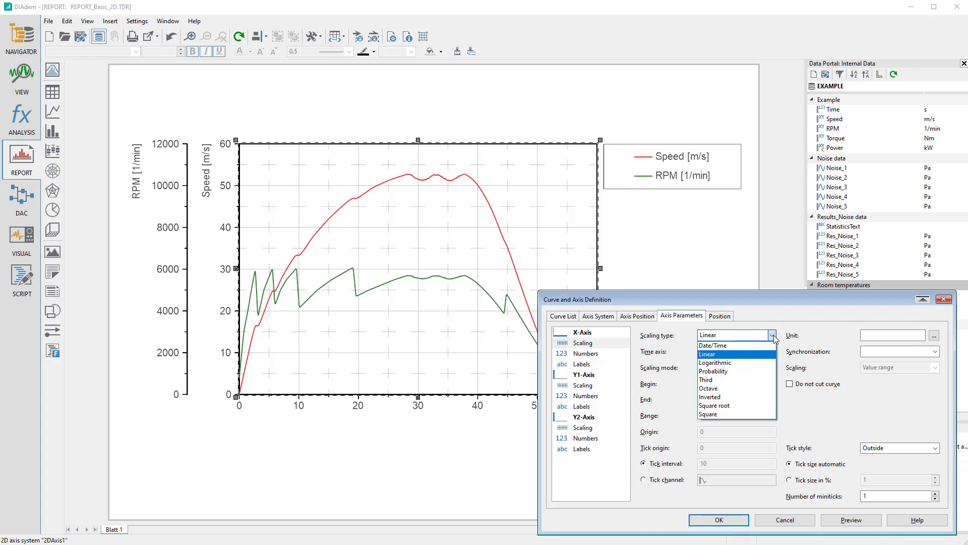
{"action": "left_click", "coordinate": [772, 335]}
{"action": "left_click", "coordinate": [772, 368]}
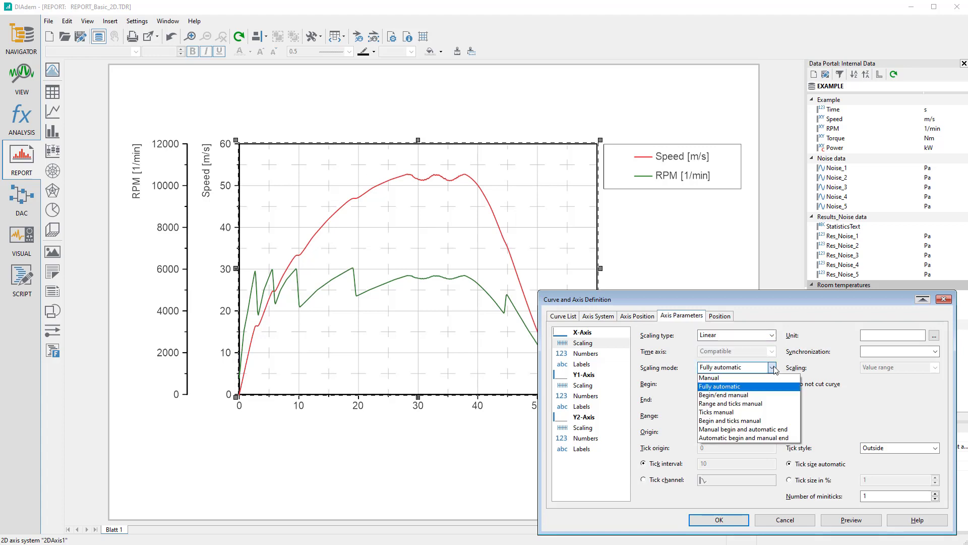
{"action": "left_click", "coordinate": [774, 368]}
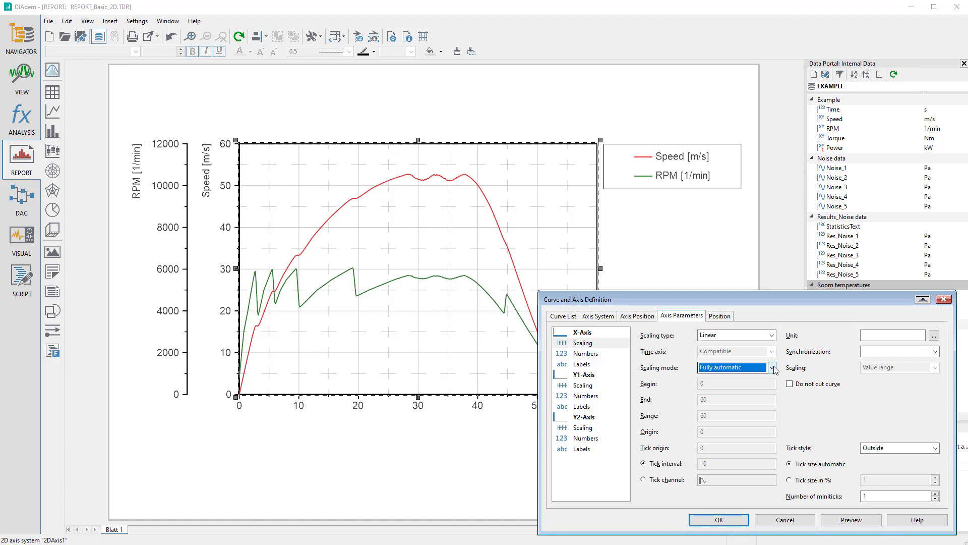
{"action": "left_click", "coordinate": [721, 316]}
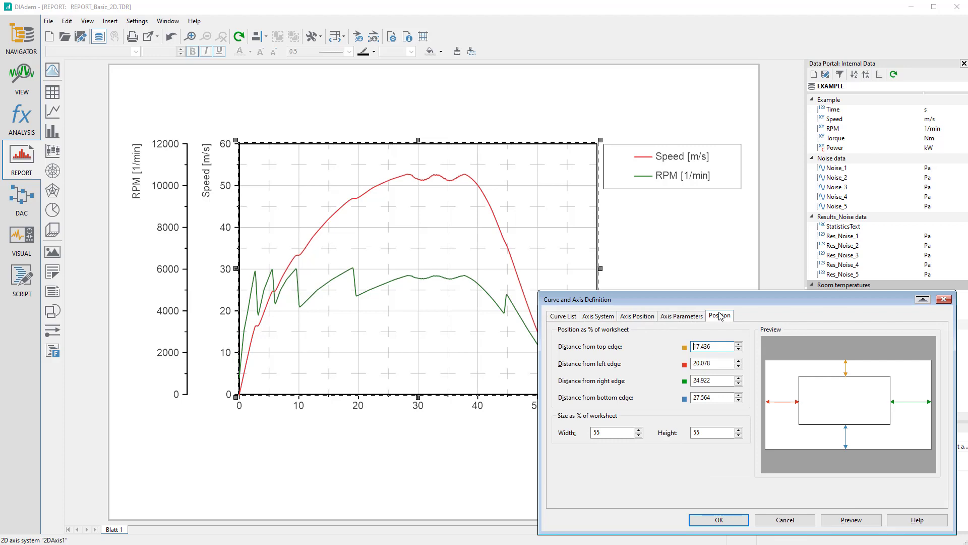
{"action": "left_click", "coordinate": [719, 520]}
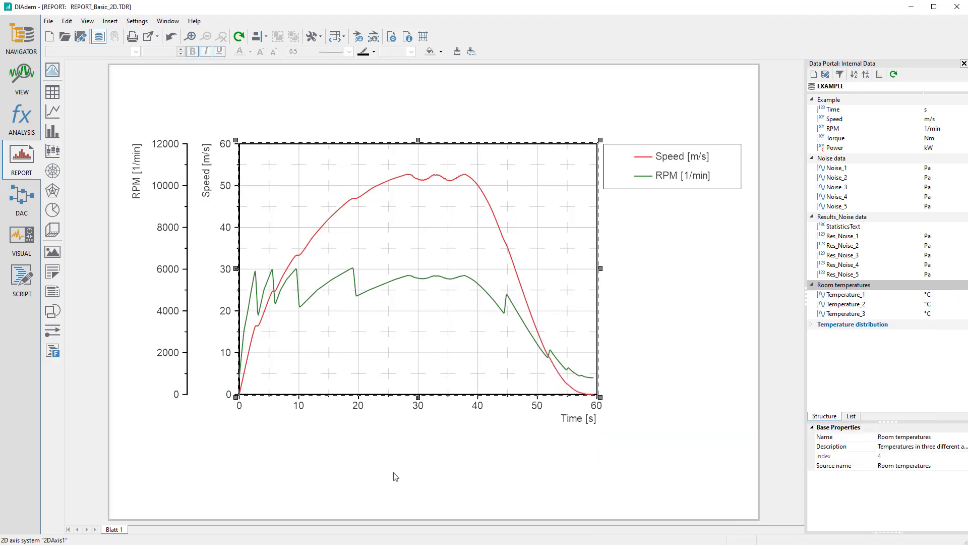
Examine the Speed axis's scaling parameters directly from the plot and close them
{"action": "left_click", "coordinate": [240, 272]}
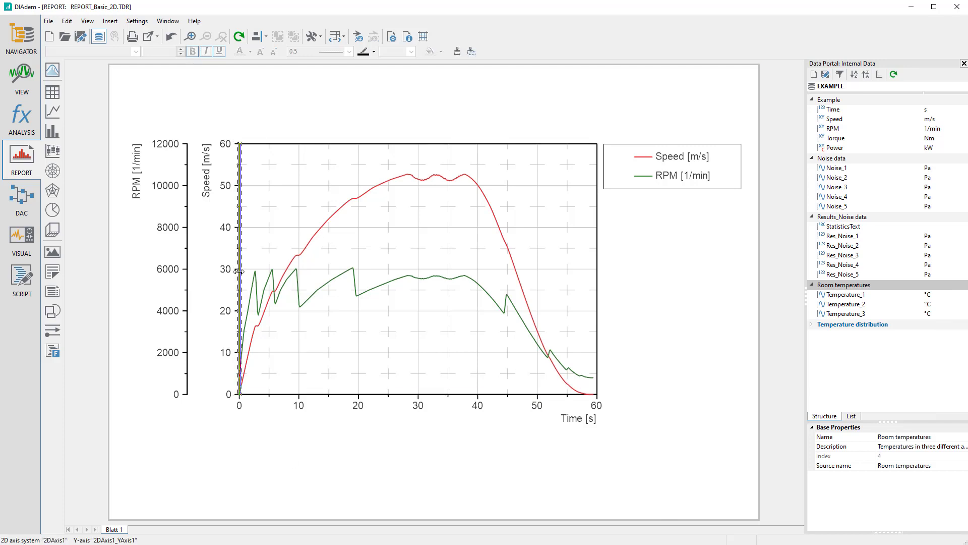
{"action": "double_click", "coordinate": [239, 272]}
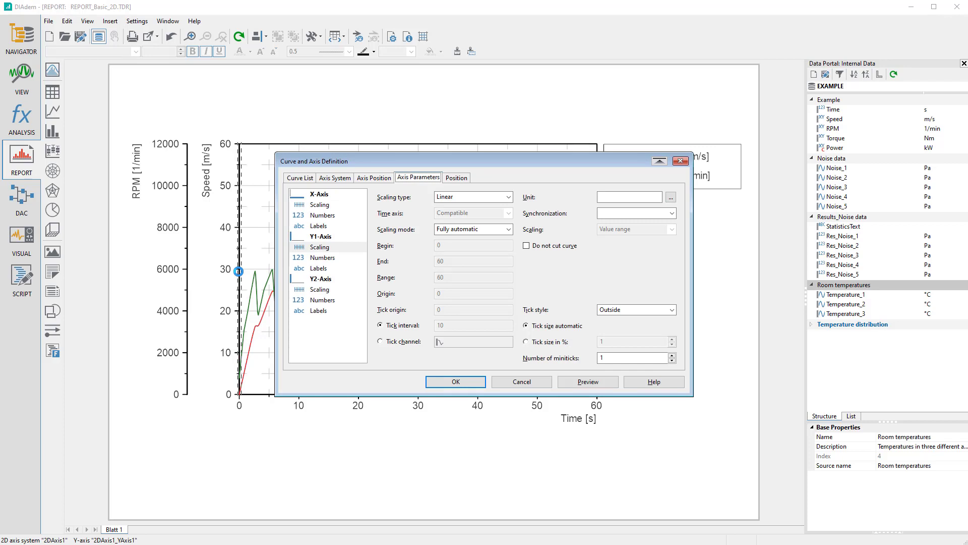
{"action": "left_click", "coordinate": [449, 383]}
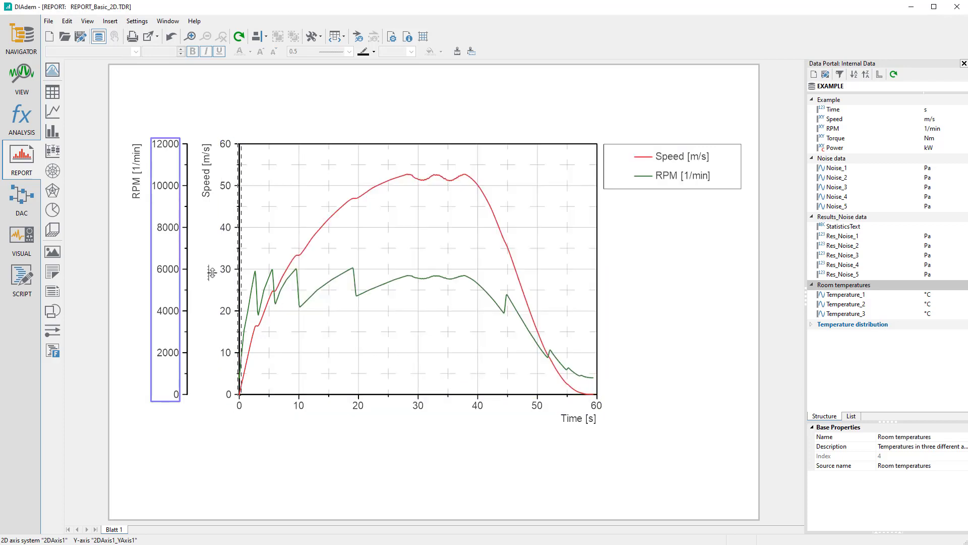
Shift and stretch the RPM axis scale directly in the plot so its labels run from -2500 to 7500
{"action": "left_click", "coordinate": [173, 254]}
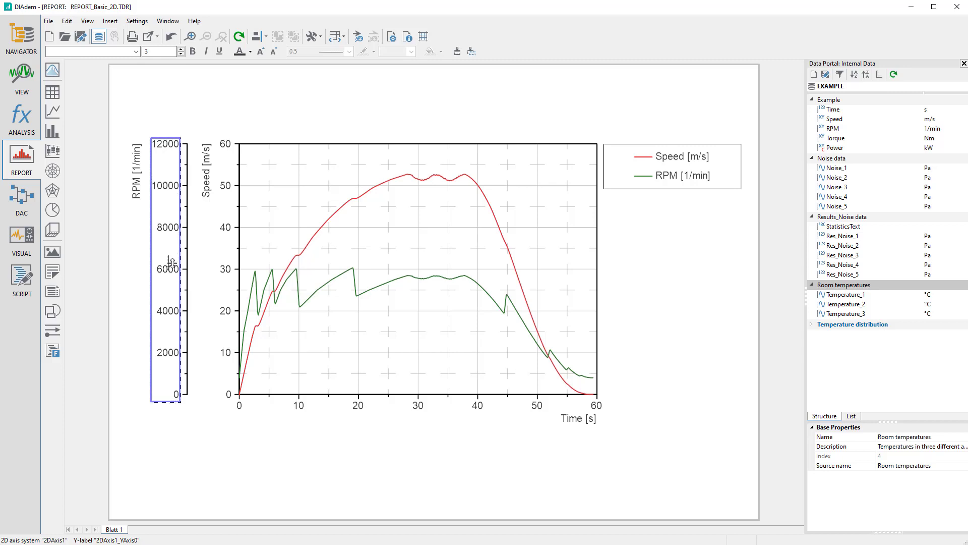
{"action": "left_click_drag", "start_coordinate": [171, 262], "coordinate": [168, 174]}
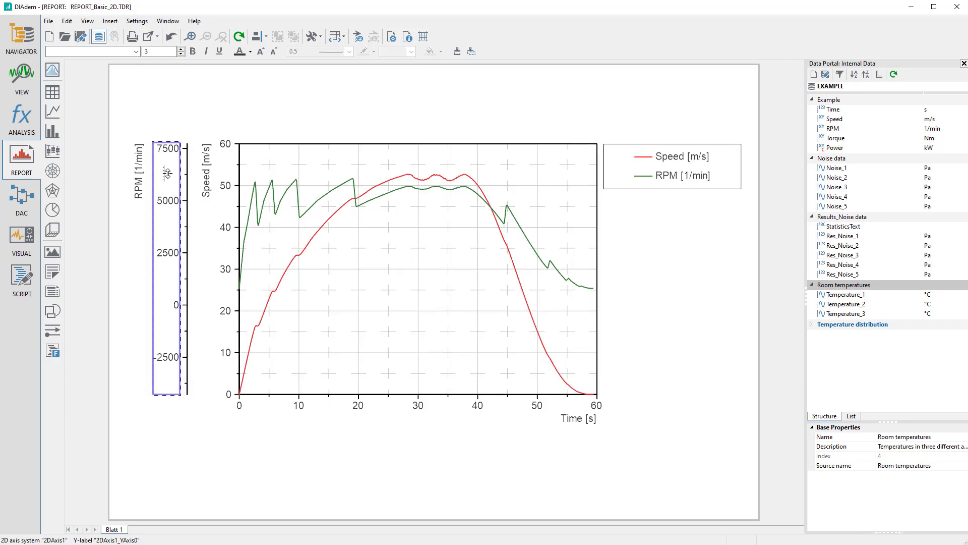
{"action": "left_click_drag", "start_coordinate": [166, 366], "coordinate": [169, 397]}
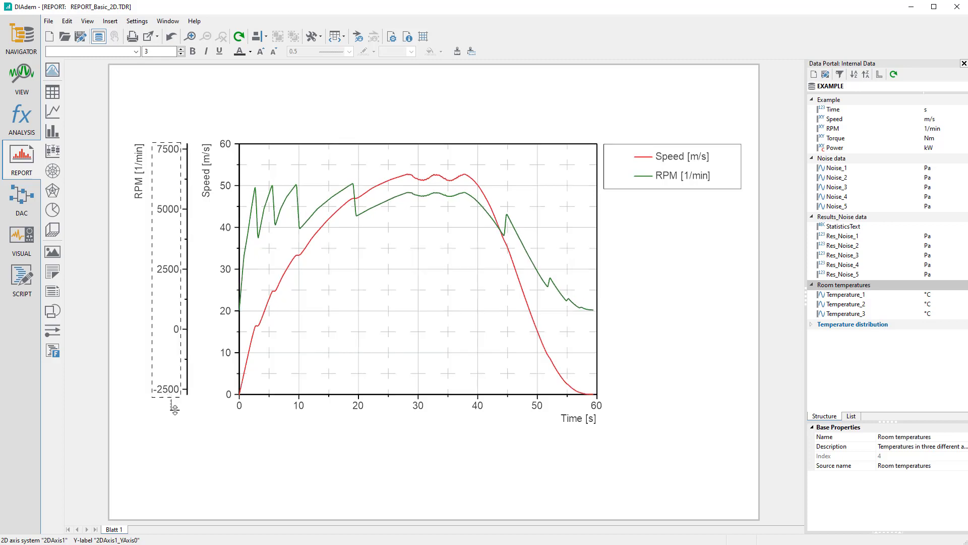
{"action": "left_click", "coordinate": [186, 432]}
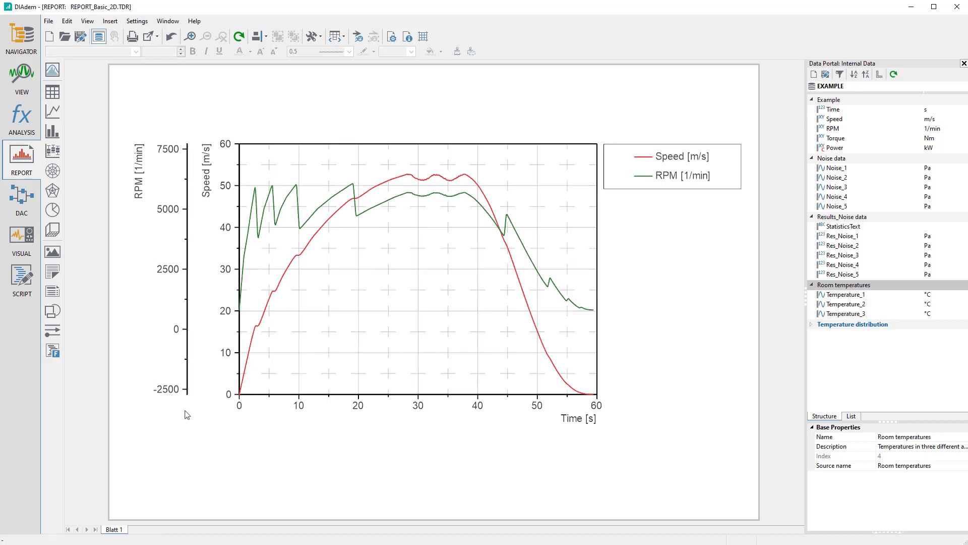
Shorten the RPM axis to about half the plot height and move it down to the plot's vertical middle
{"action": "left_click", "coordinate": [190, 353]}
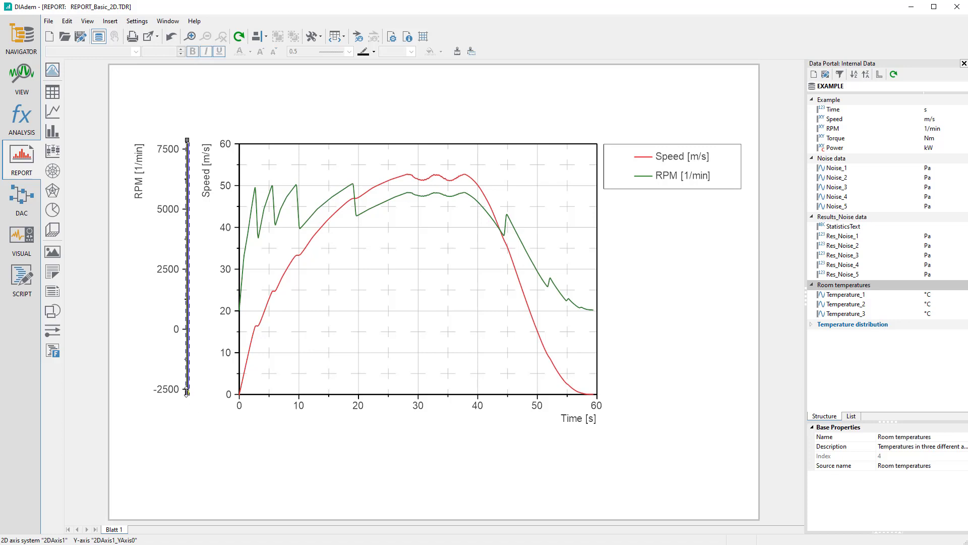
{"action": "left_click_drag", "start_coordinate": [186, 368], "coordinate": [189, 312]}
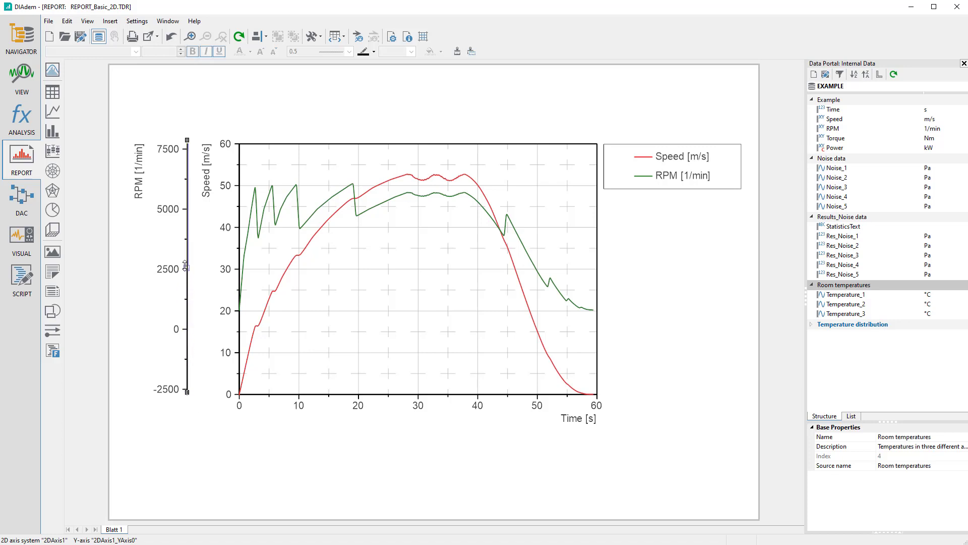
{"action": "left_click_drag", "start_coordinate": [186, 265], "coordinate": [187, 272]}
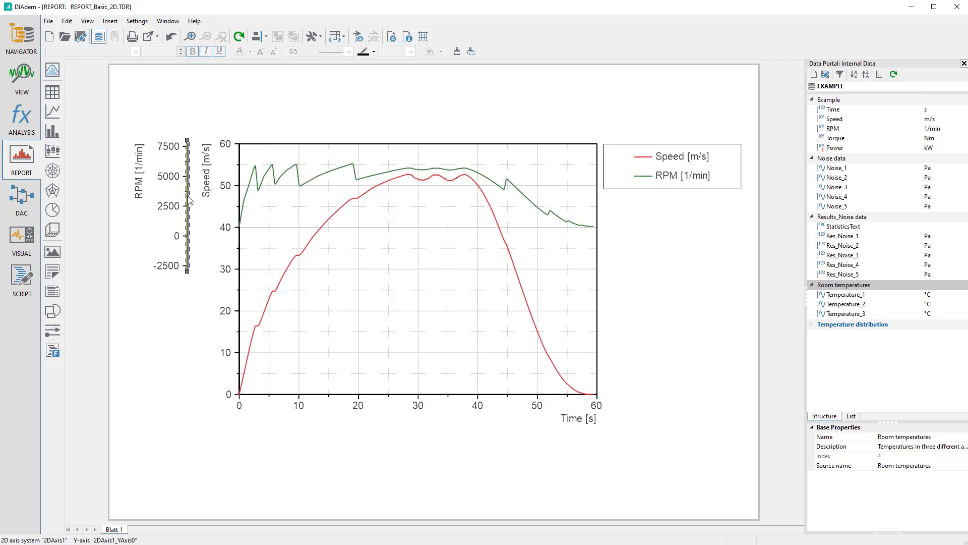
{"action": "left_click_drag", "start_coordinate": [187, 195], "coordinate": [185, 254]}
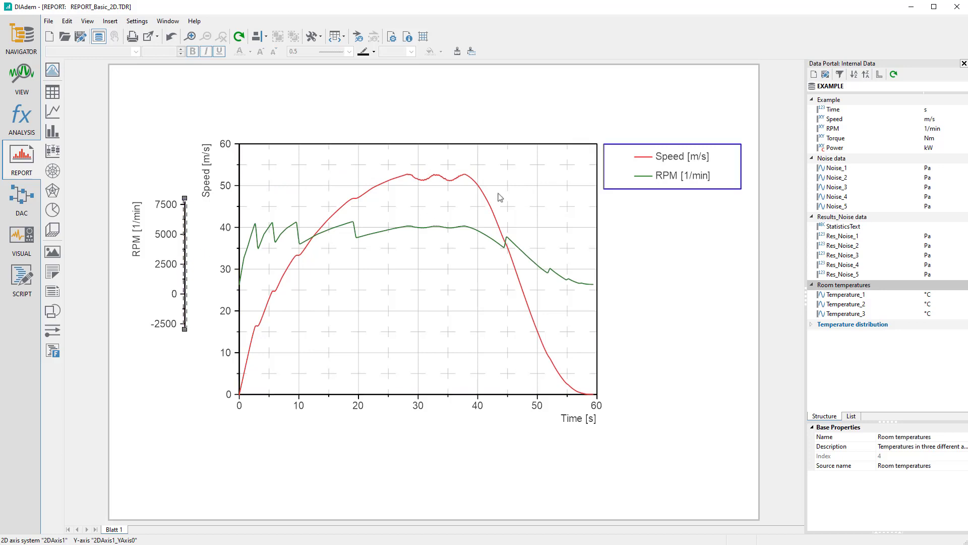
Move the legend above the plot and match its width to the axis system
{"action": "left_click", "coordinate": [637, 166]}
{"action": "left_click_drag", "start_coordinate": [637, 165], "coordinate": [325, 99]}
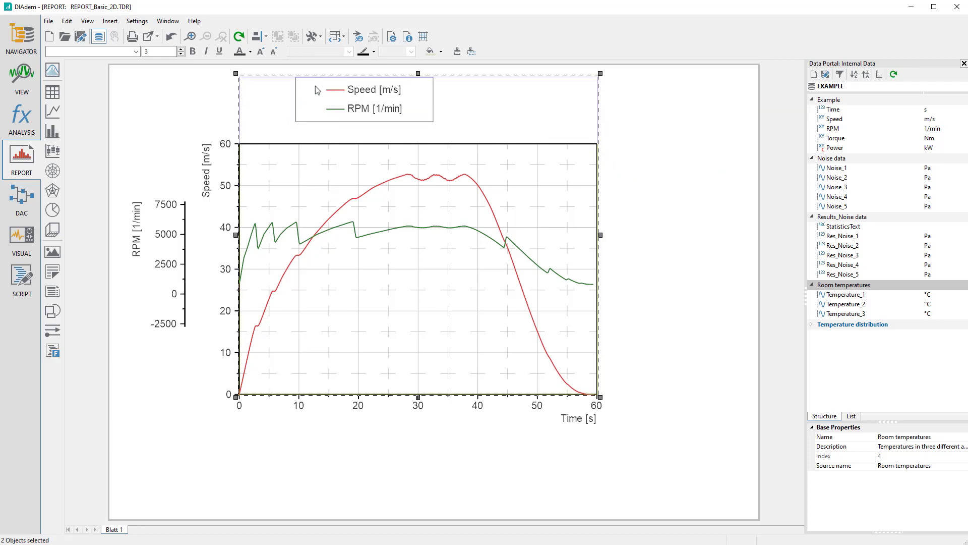
{"action": "left_click", "coordinate": [266, 37]}
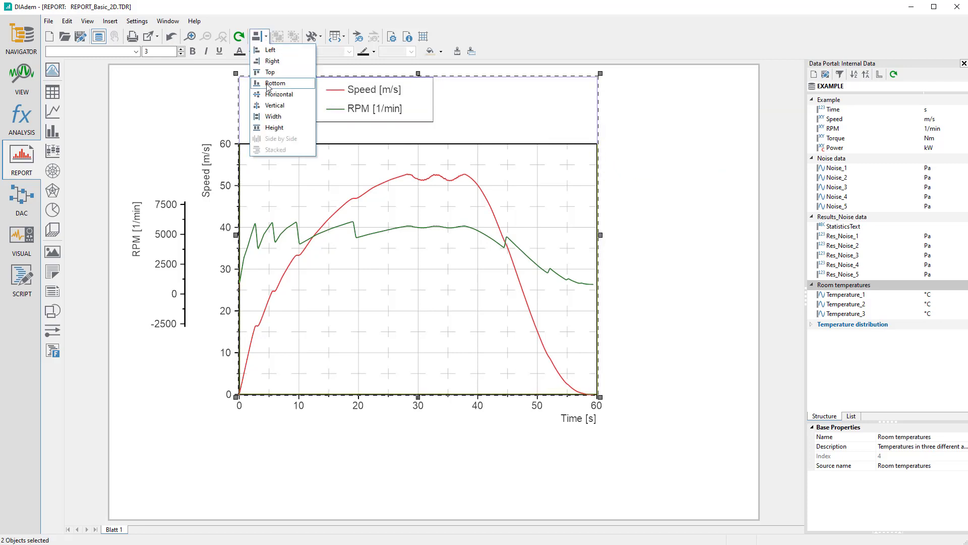
{"action": "left_click", "coordinate": [268, 119]}
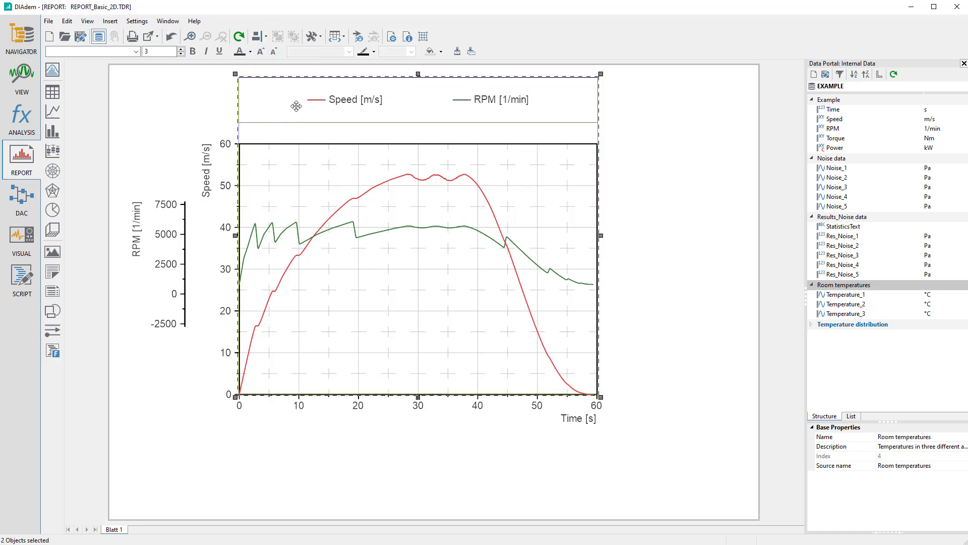
Give the first legend column the title "Name" and preview the legend
{"action": "left_click", "coordinate": [396, 95]}
{"action": "double_click", "coordinate": [395, 94]}
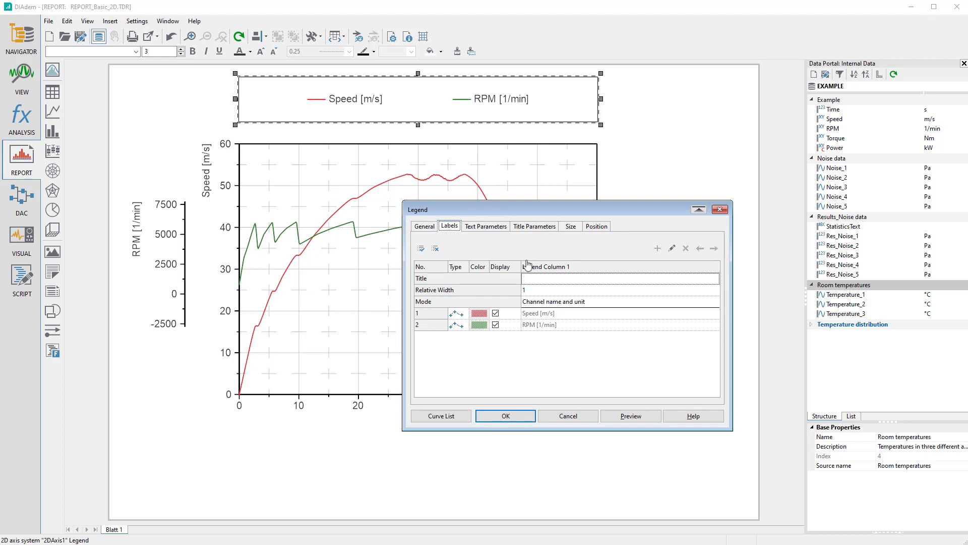
{"action": "left_click", "coordinate": [540, 280]}
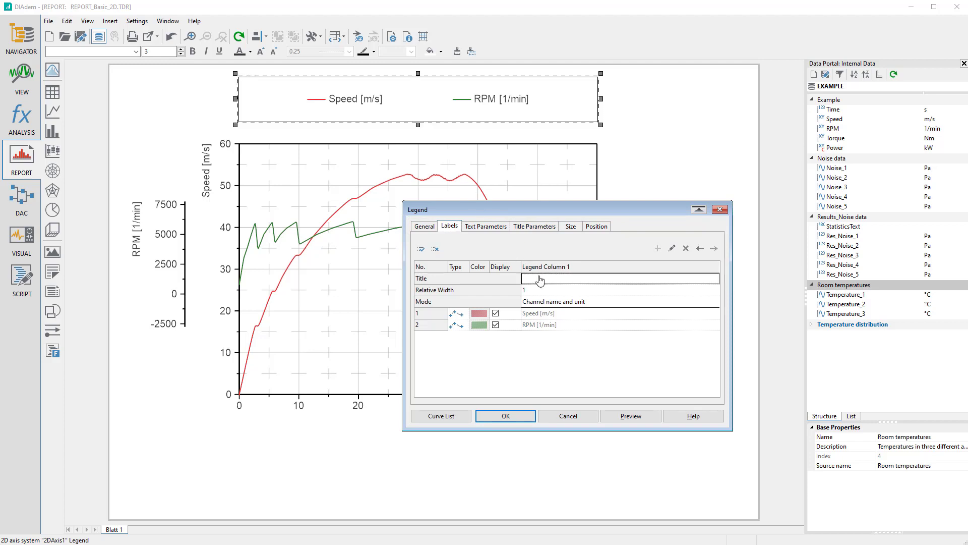
{"action": "type", "text": "Name"}
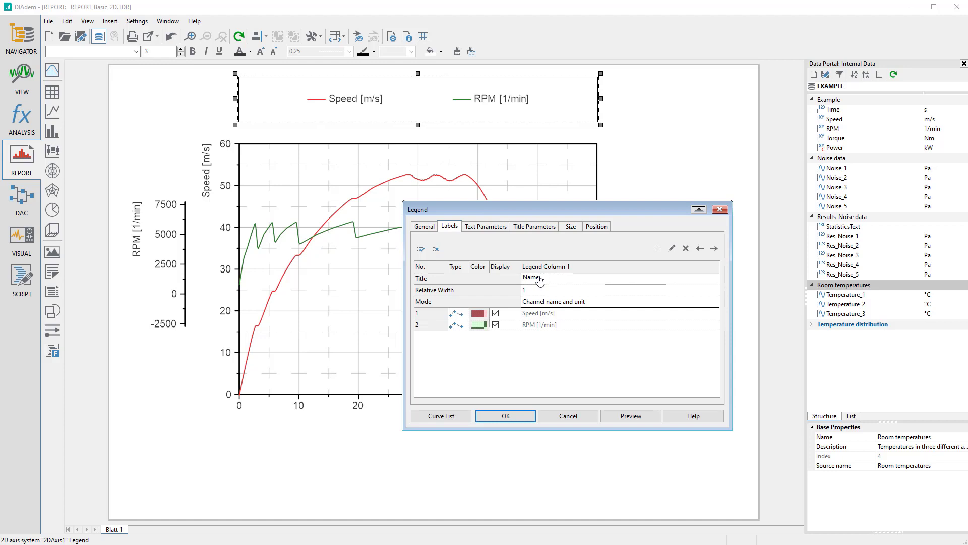
{"action": "left_click", "coordinate": [632, 416]}
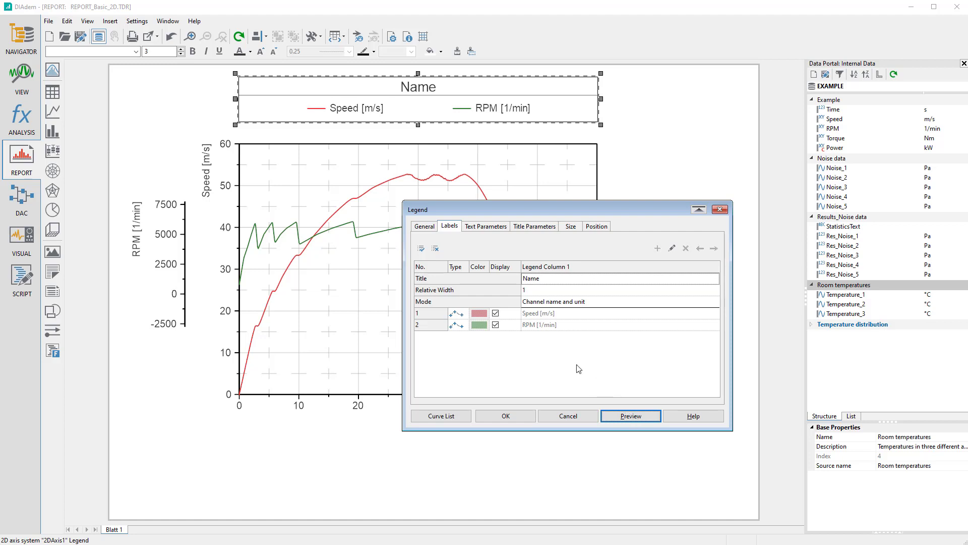
Enable the extended legend settings for the legend and apply them
{"action": "left_click", "coordinate": [424, 227]}
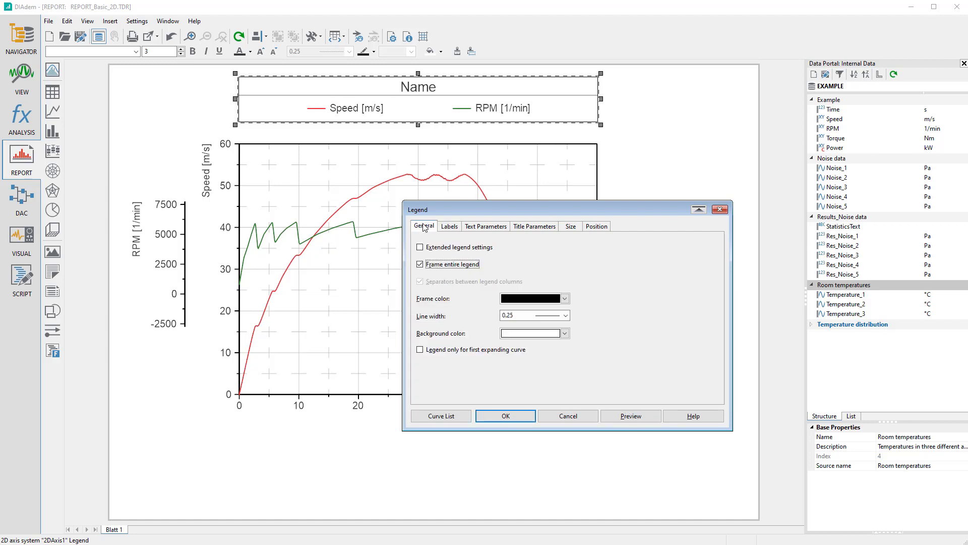
{"action": "left_click", "coordinate": [421, 249]}
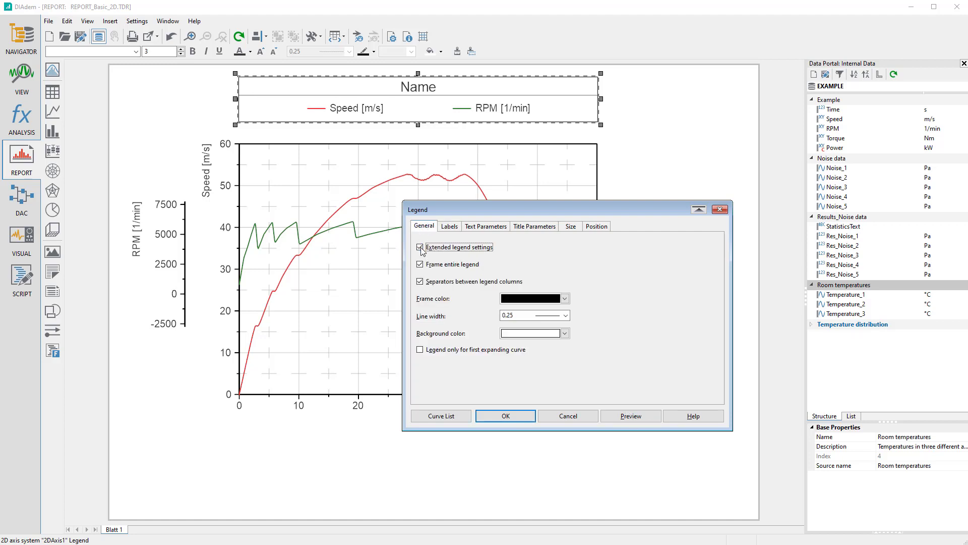
{"action": "left_click", "coordinate": [505, 416]}
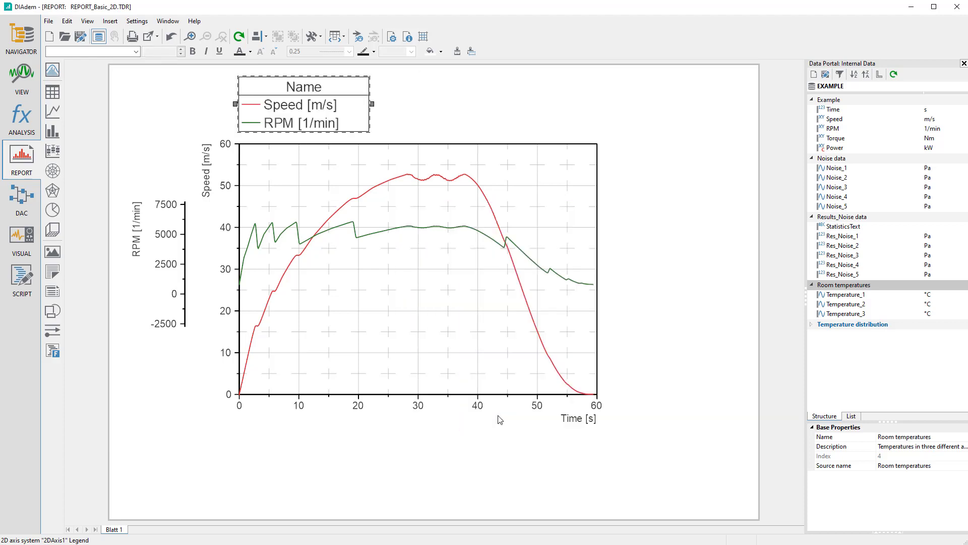
Match the legend's width to that of the 2D axis system and deselect both objects
{"action": "left_click", "coordinate": [450, 306], "text": "shift"}
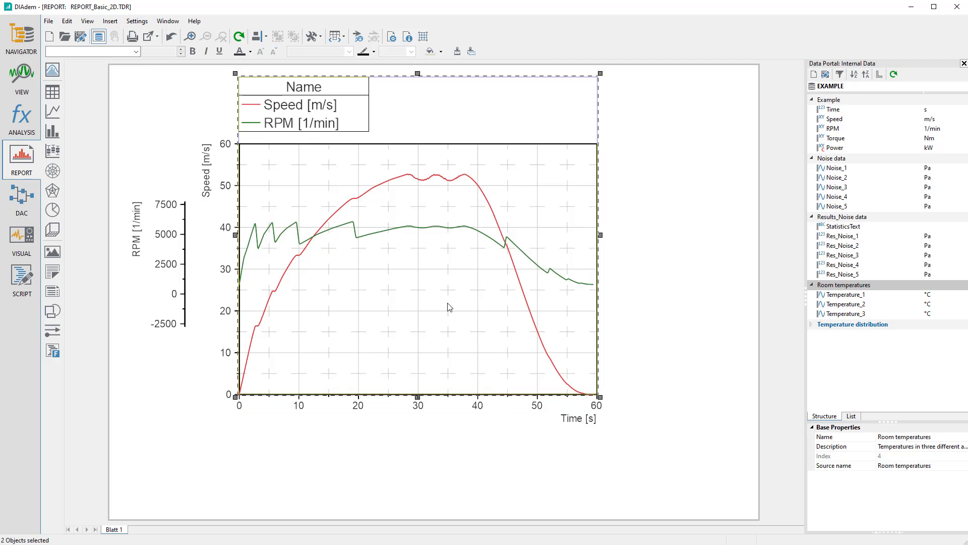
{"action": "left_click", "coordinate": [266, 35]}
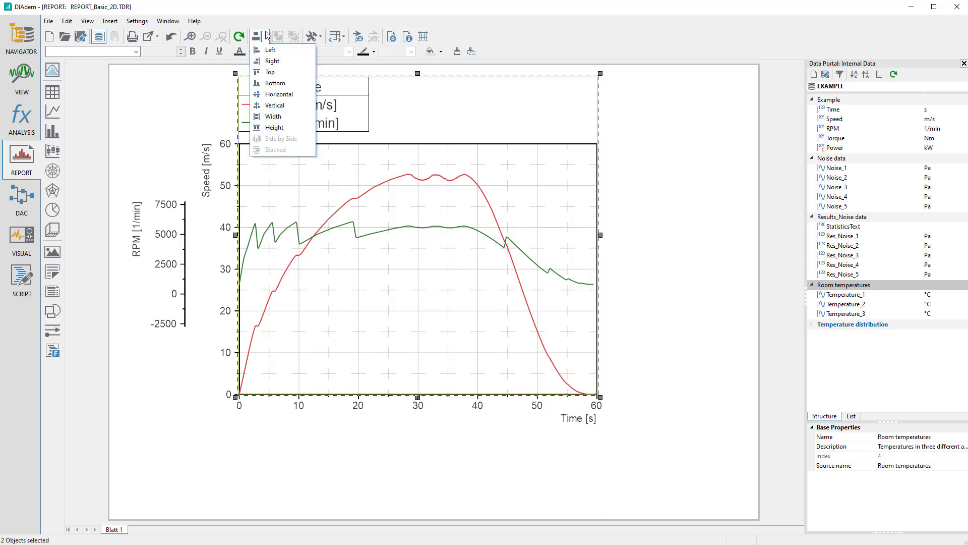
{"action": "left_click", "coordinate": [273, 116]}
{"action": "left_click", "coordinate": [641, 206]}
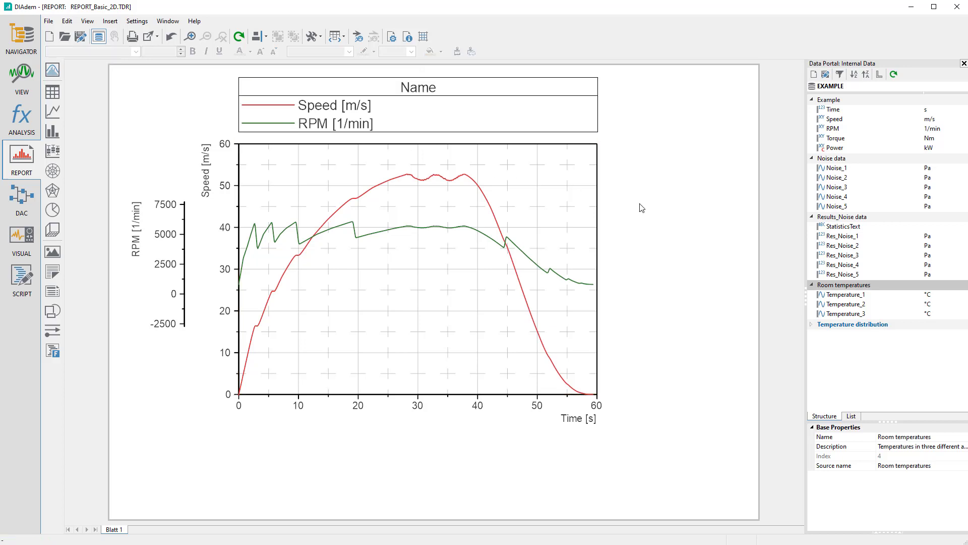
Add the Minimum and Maximum properties of the Speed channel to the legend as additional columns
{"action": "left_click", "coordinate": [839, 121]}
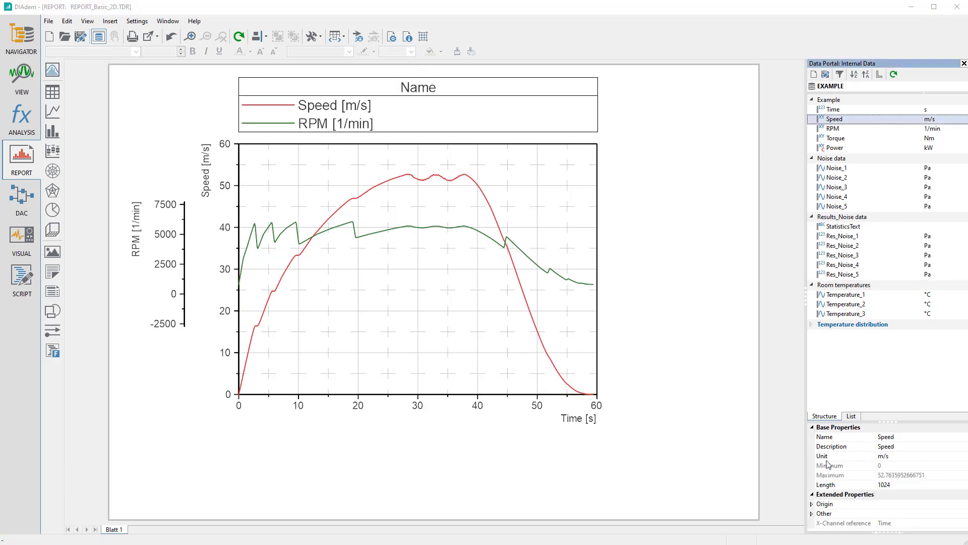
{"action": "left_click_drag", "start_coordinate": [828, 470], "coordinate": [410, 109]}
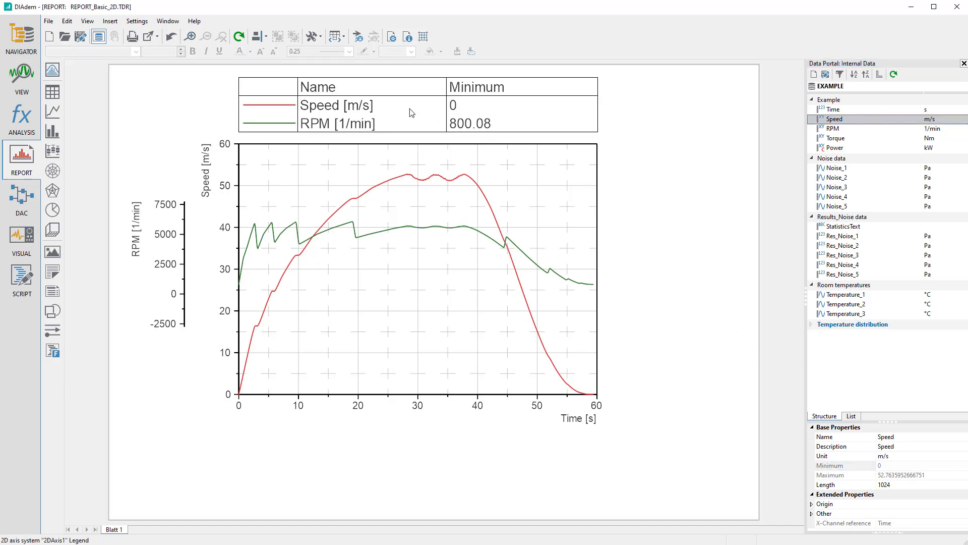
{"action": "left_click_drag", "start_coordinate": [825, 478], "coordinate": [540, 104]}
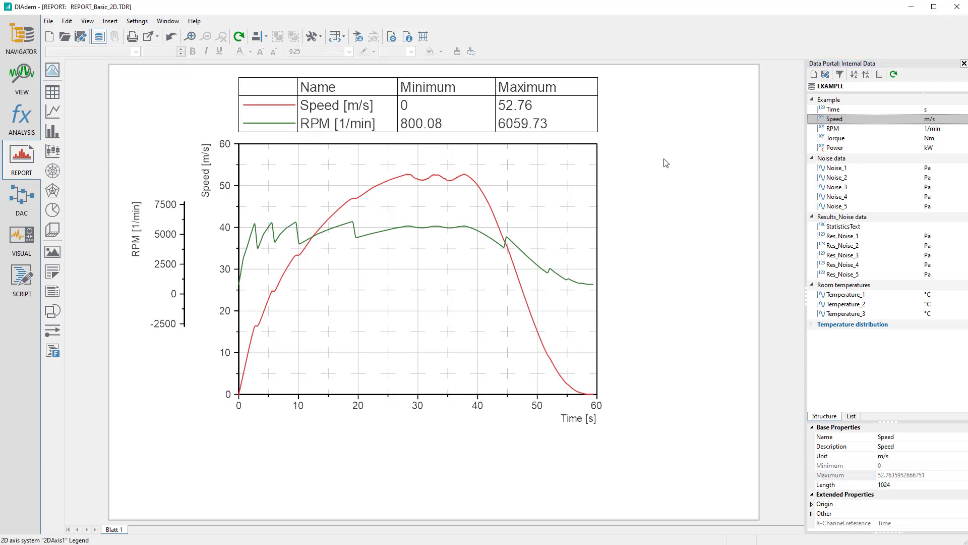